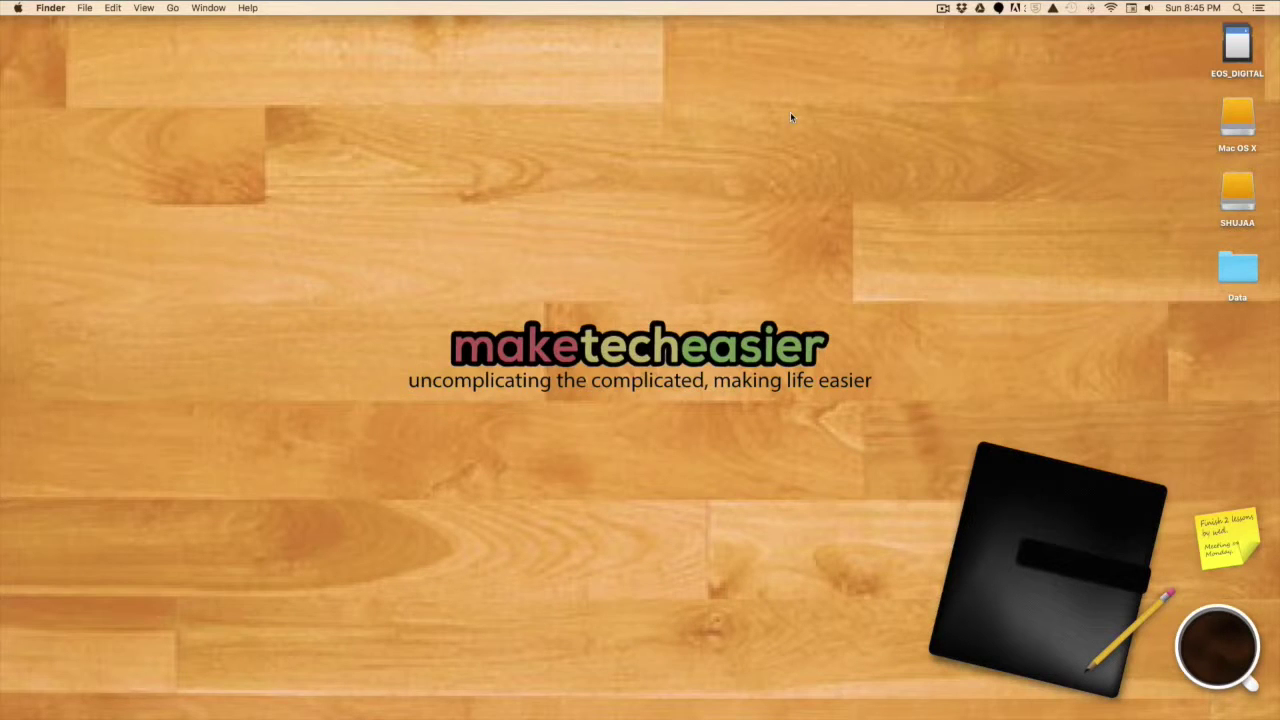
- Switch to the Chrome space and read through the article "How to Use Split View in OS X El Capitan"
key("ctrl+Right")
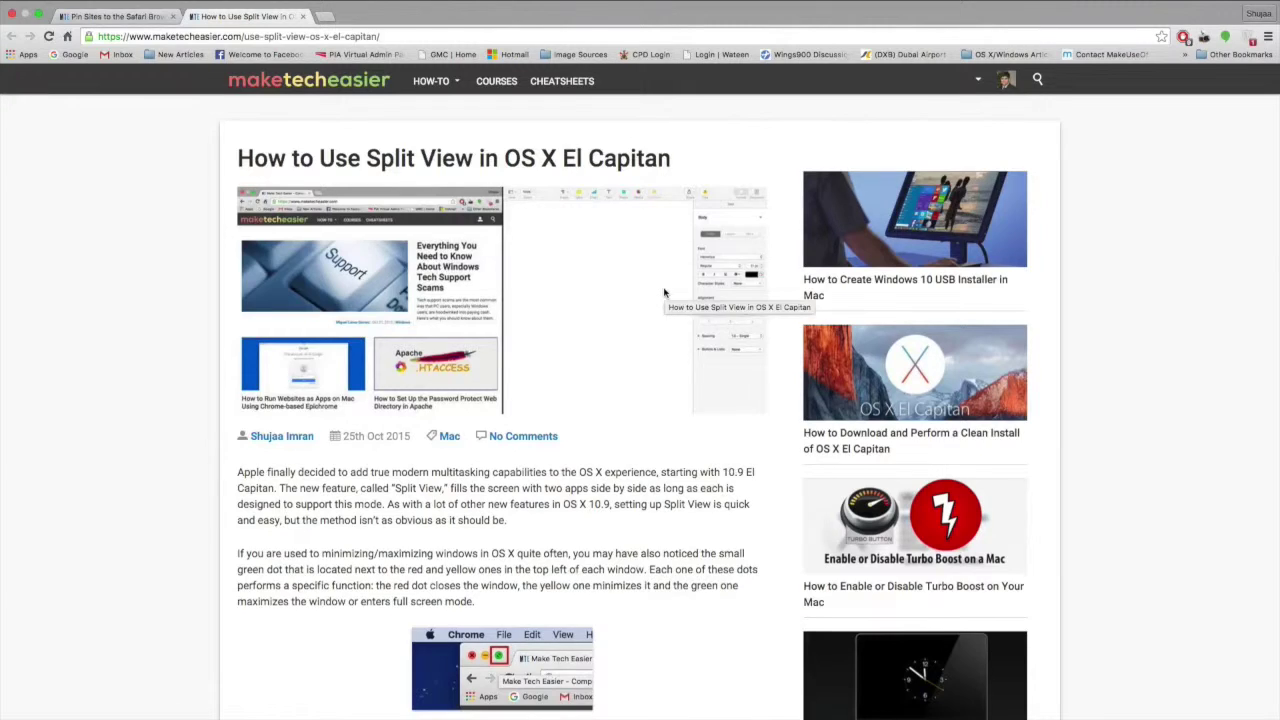
scroll(663, 293, "down", 3)
scroll(663, 293, "down", 3)
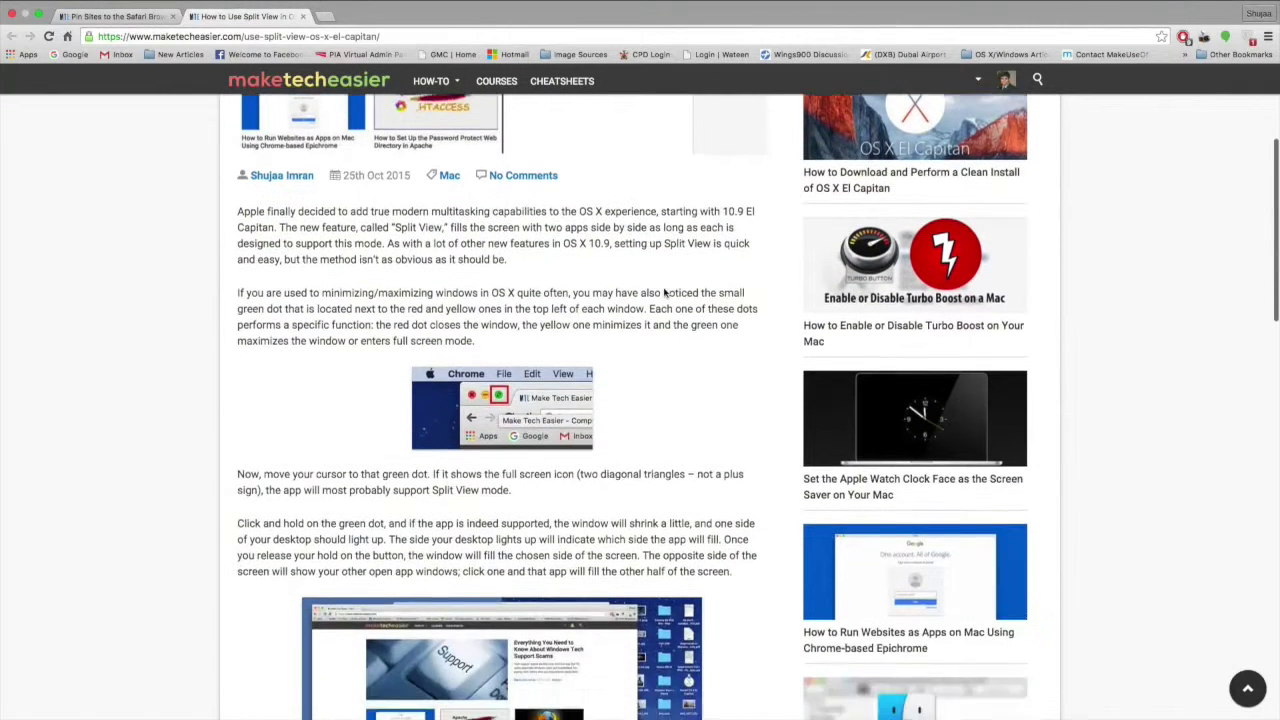
scroll(663, 292, "down", 5)
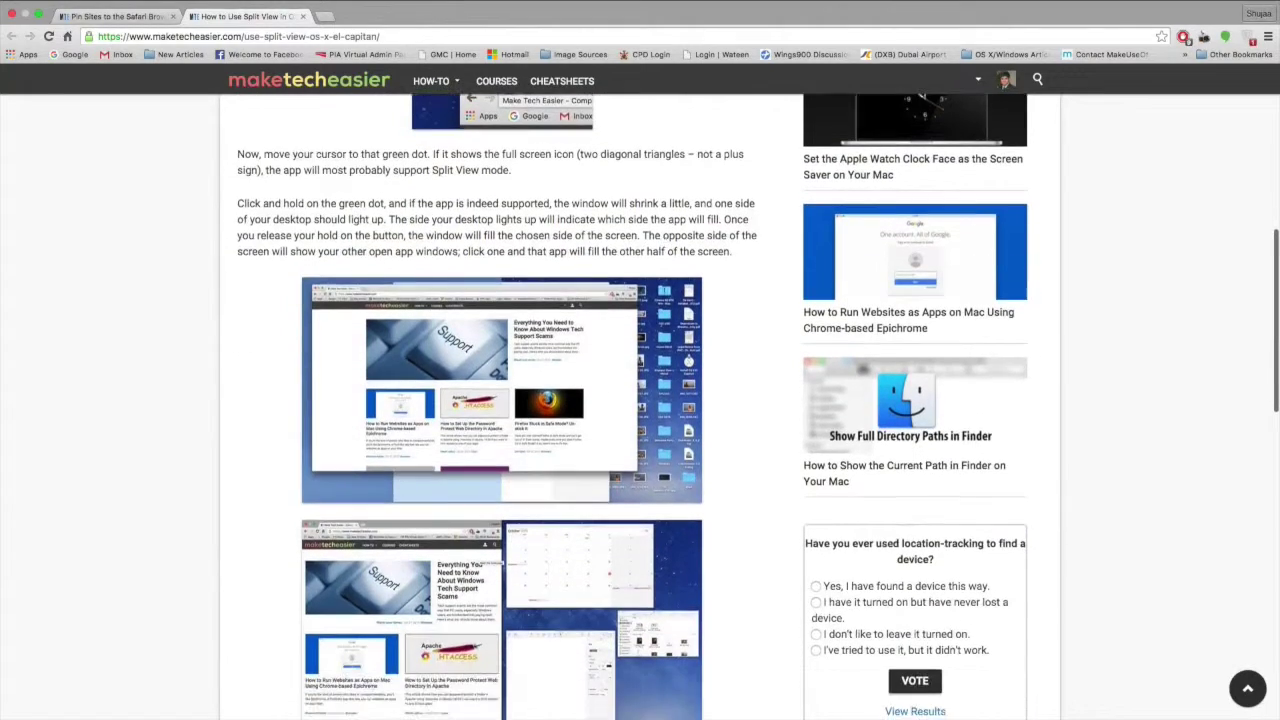
scroll(663, 291, "up", 4)
scroll(663, 293, "up", 4)
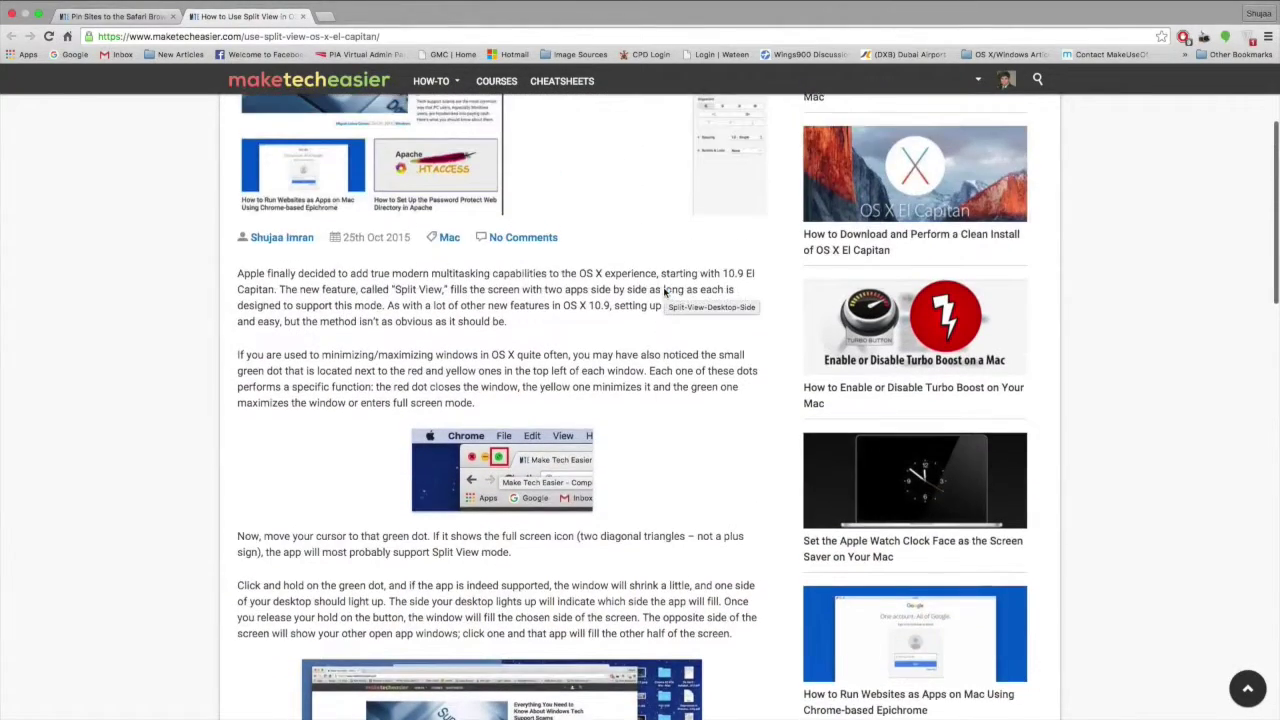
scroll(663, 293, "up", 3)
scroll(663, 292, "down", 11)
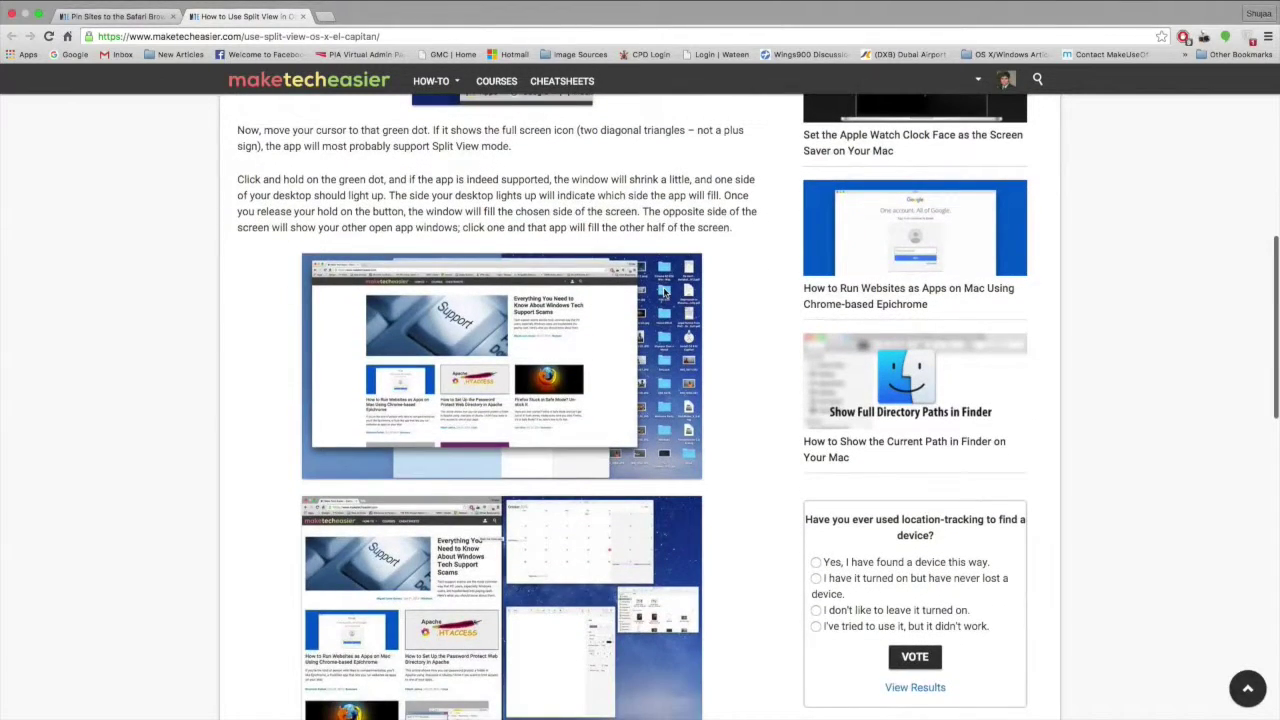
scroll(662, 300, "up", 7)
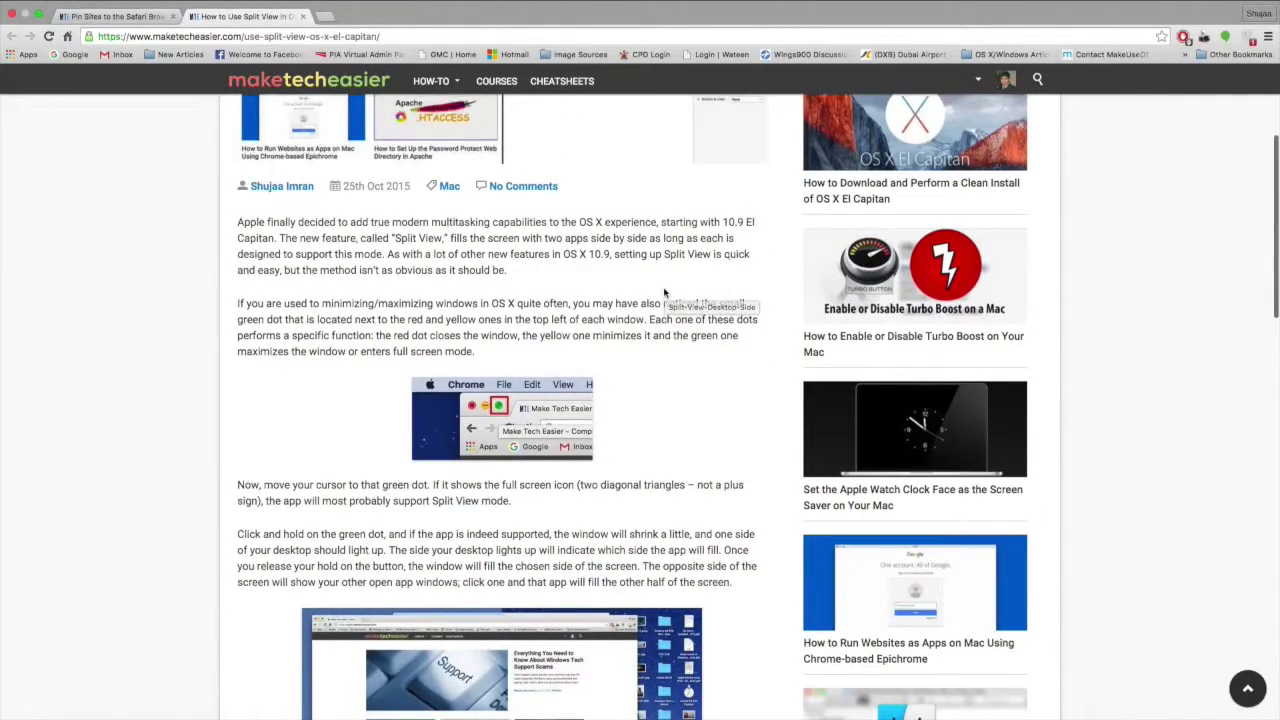
scroll(664, 292, "down", 2)
scroll(663, 292, "down", 4)
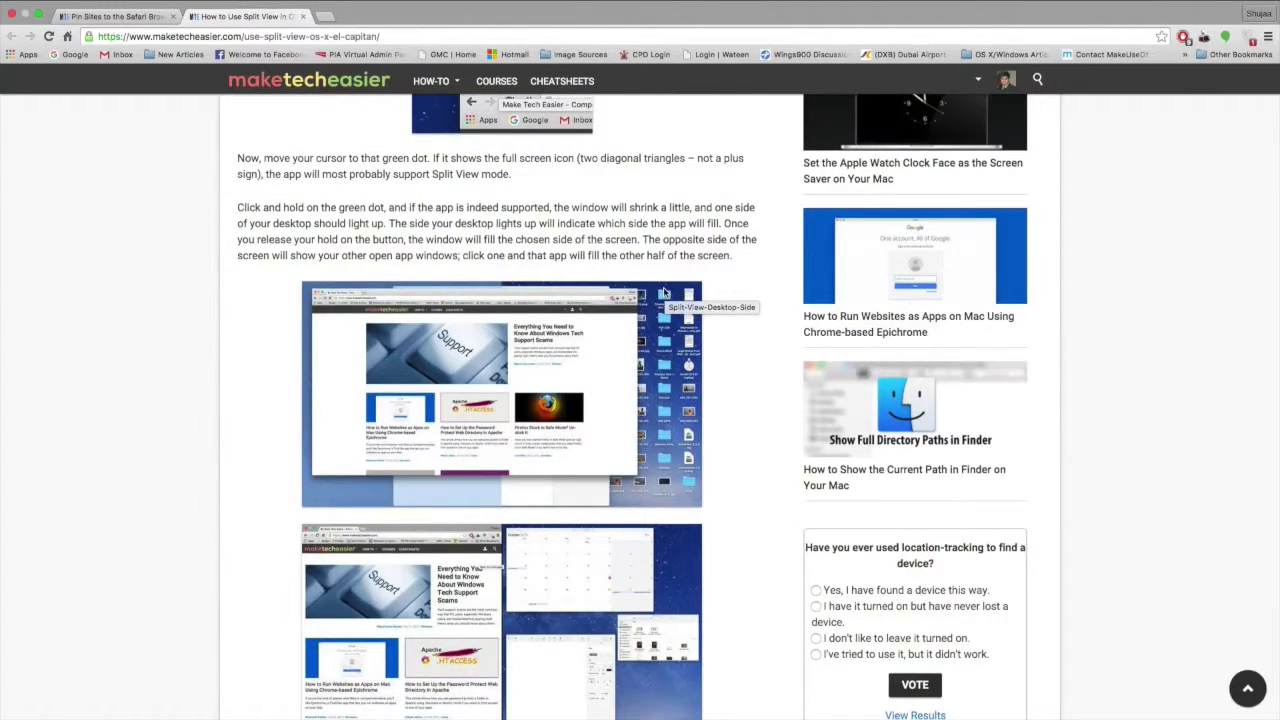
scroll(663, 292, "down", 3)
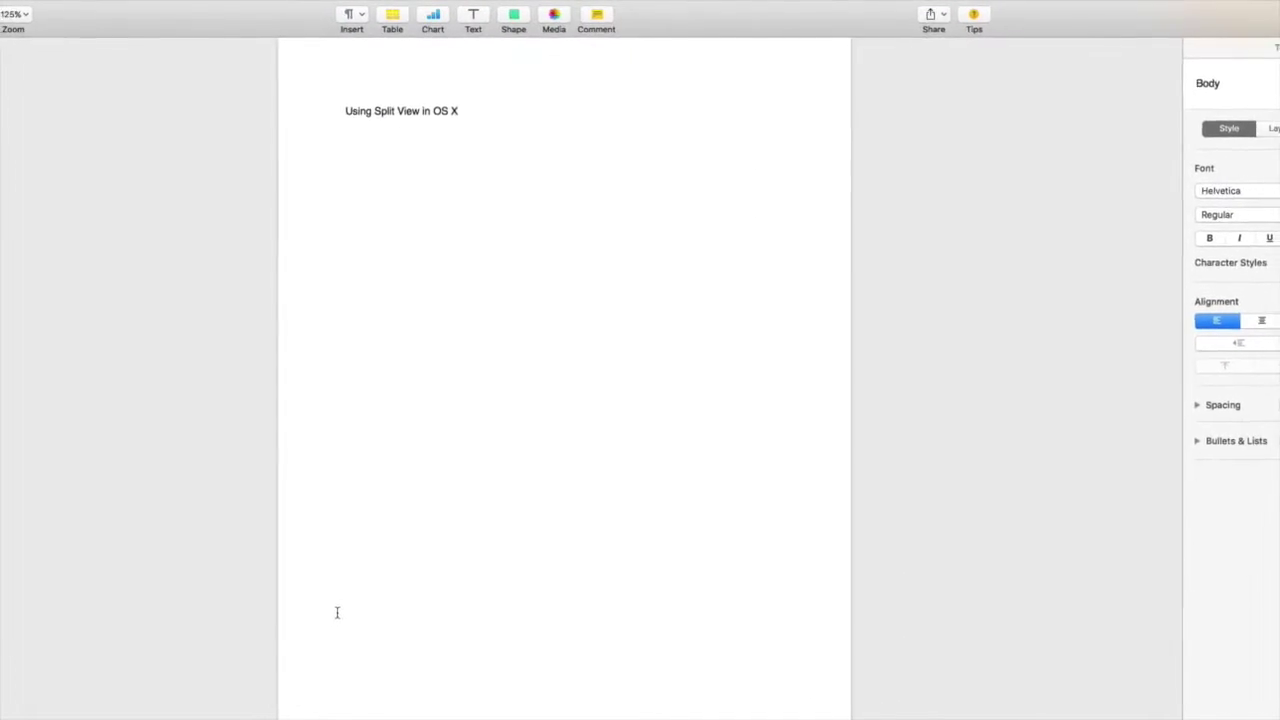
- Take the Pages document out of full screen and set up Split View with Chrome on the left half and Pages on the right
mouse_move(35, 22)
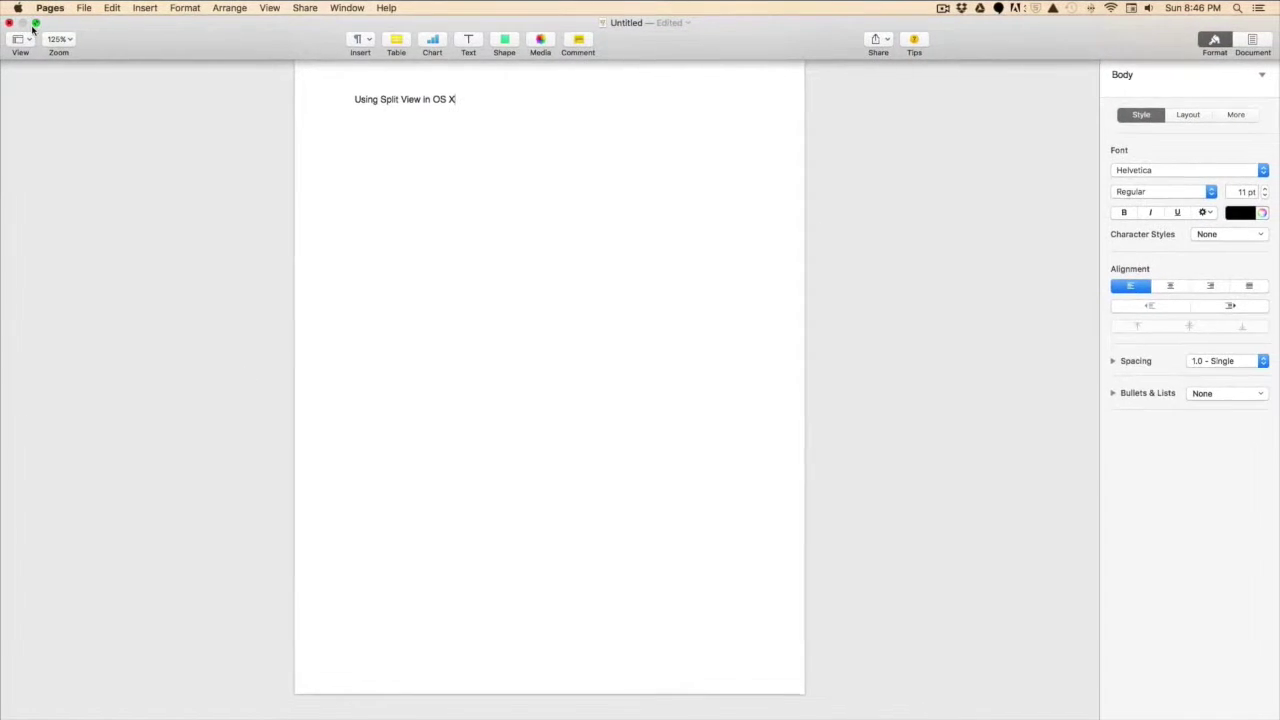
left_click(35, 22)
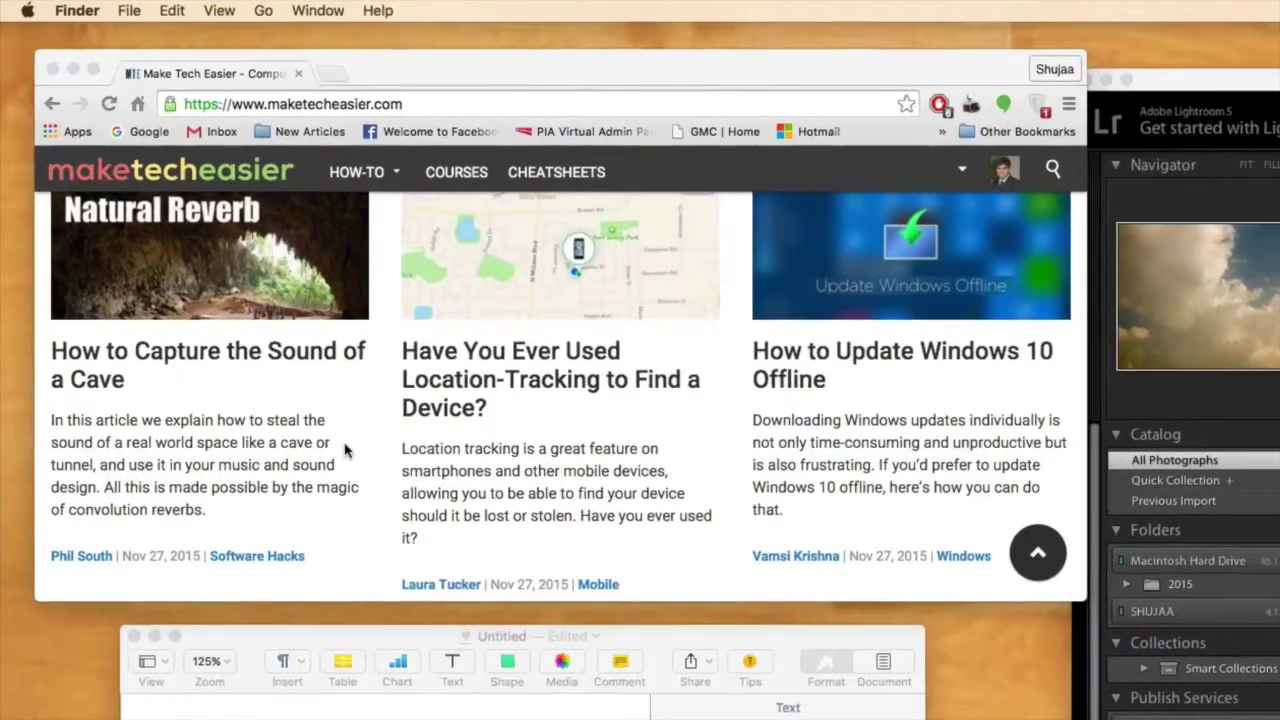
left_click(279, 366)
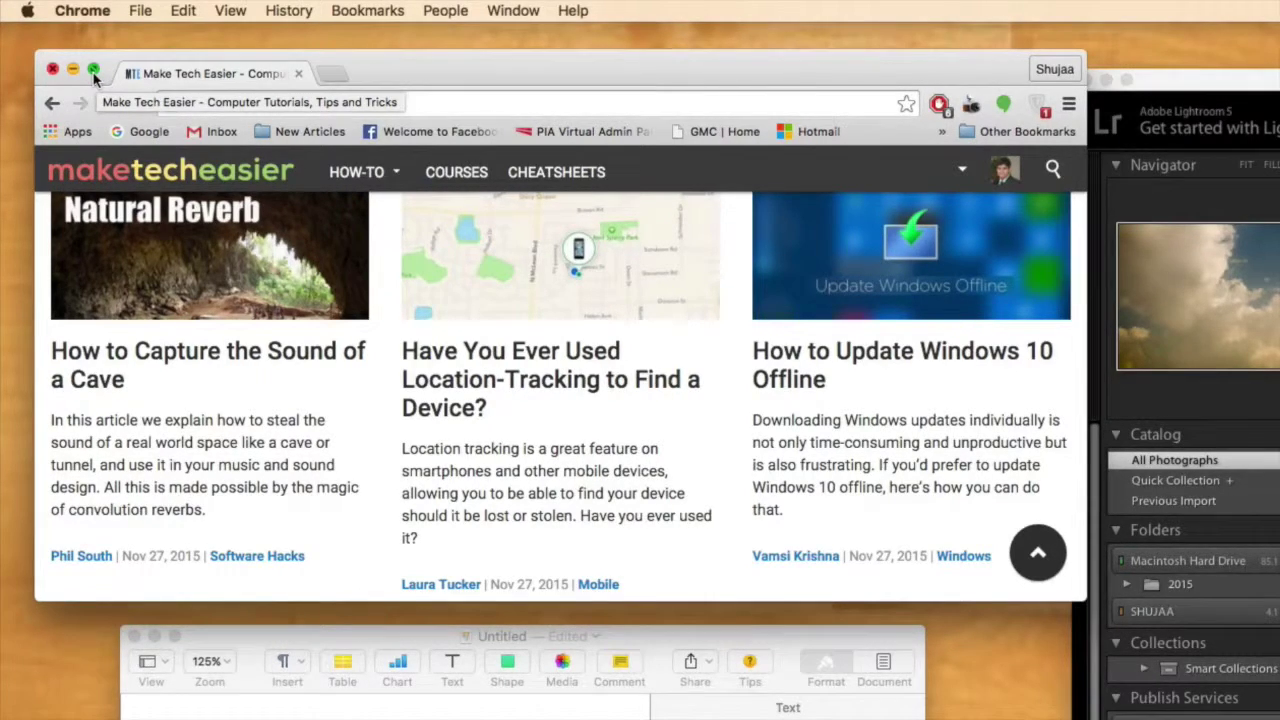
left_click_drag(95, 78, 63, 50)
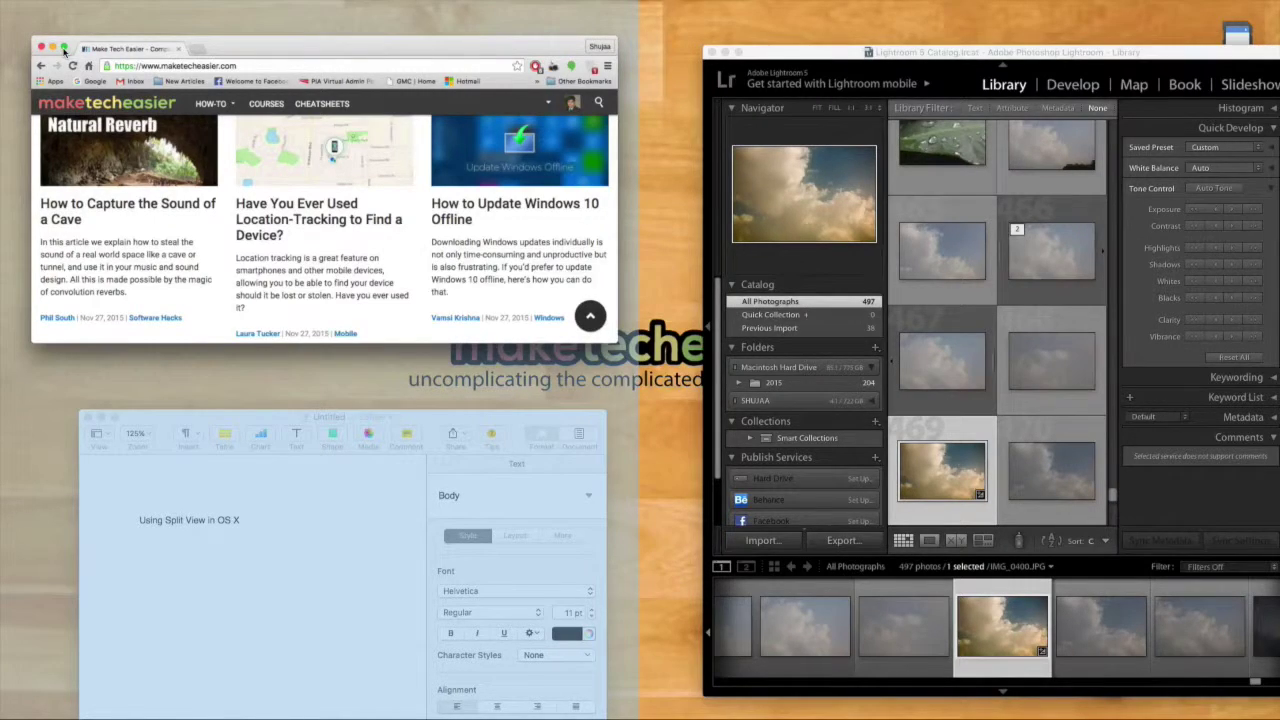
left_click_drag(70, 62, 100, 76)
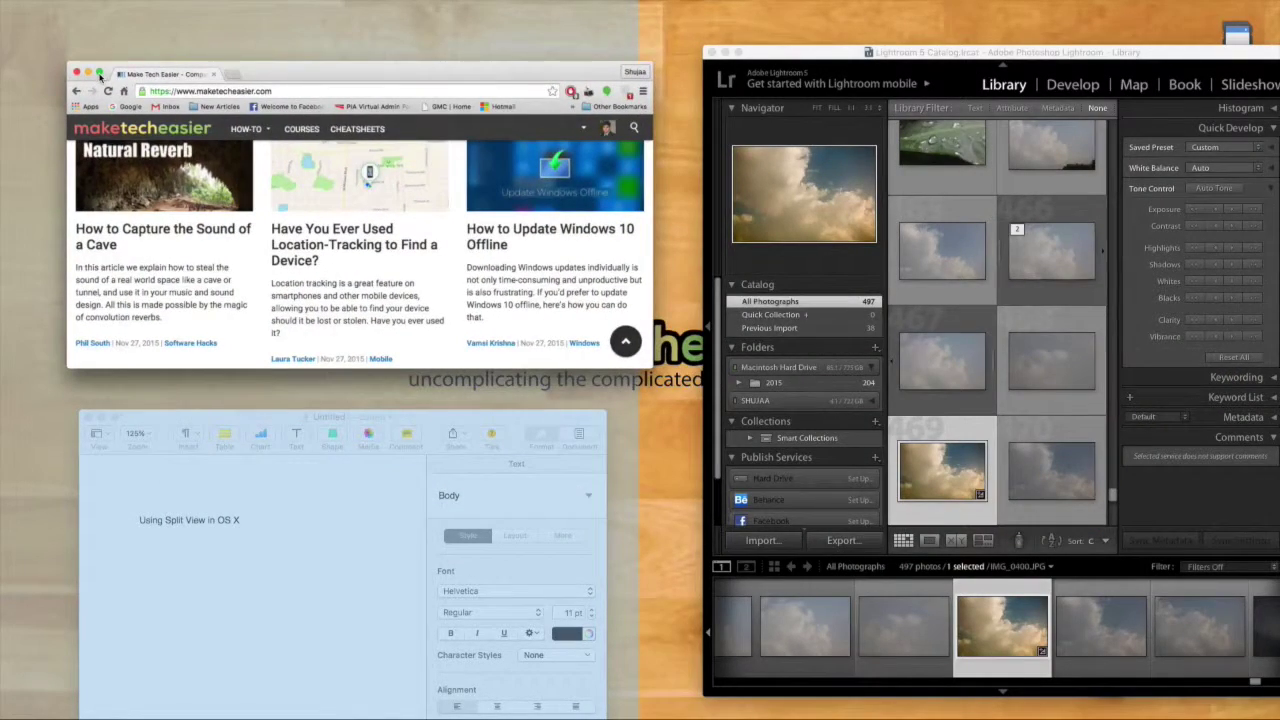
left_click_drag(100, 76, 100, 76)
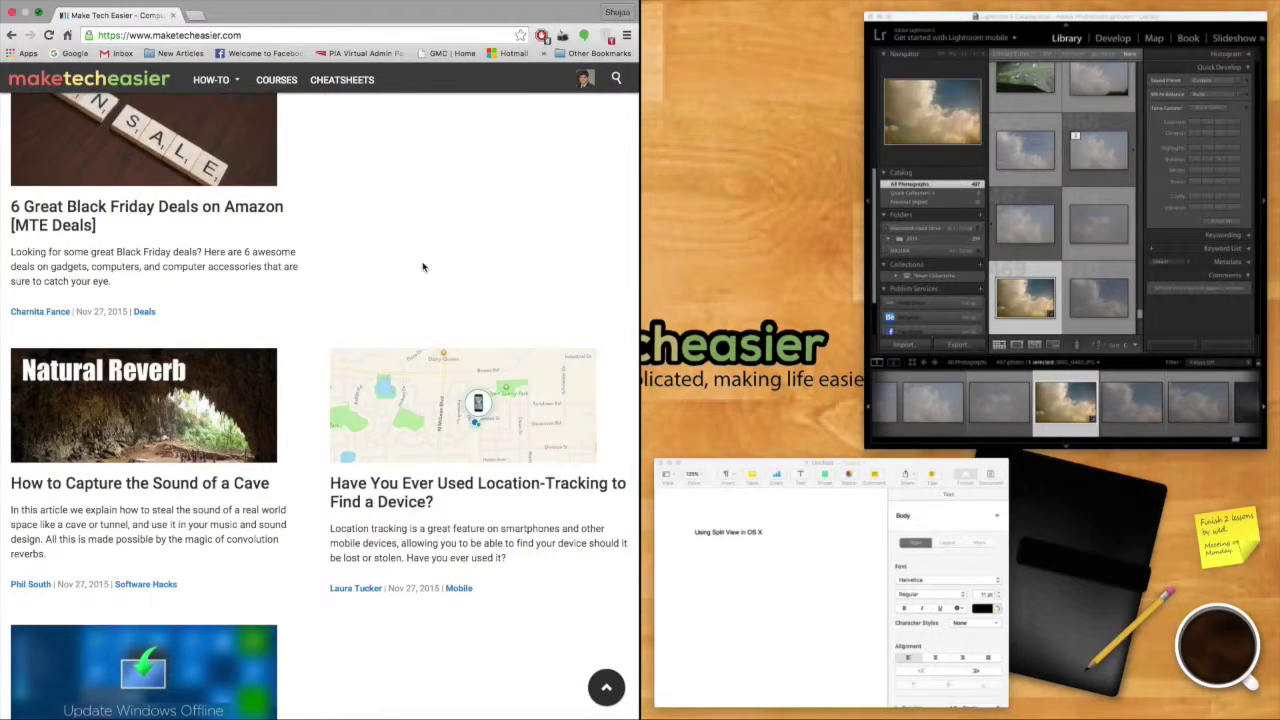
left_click(802, 576)
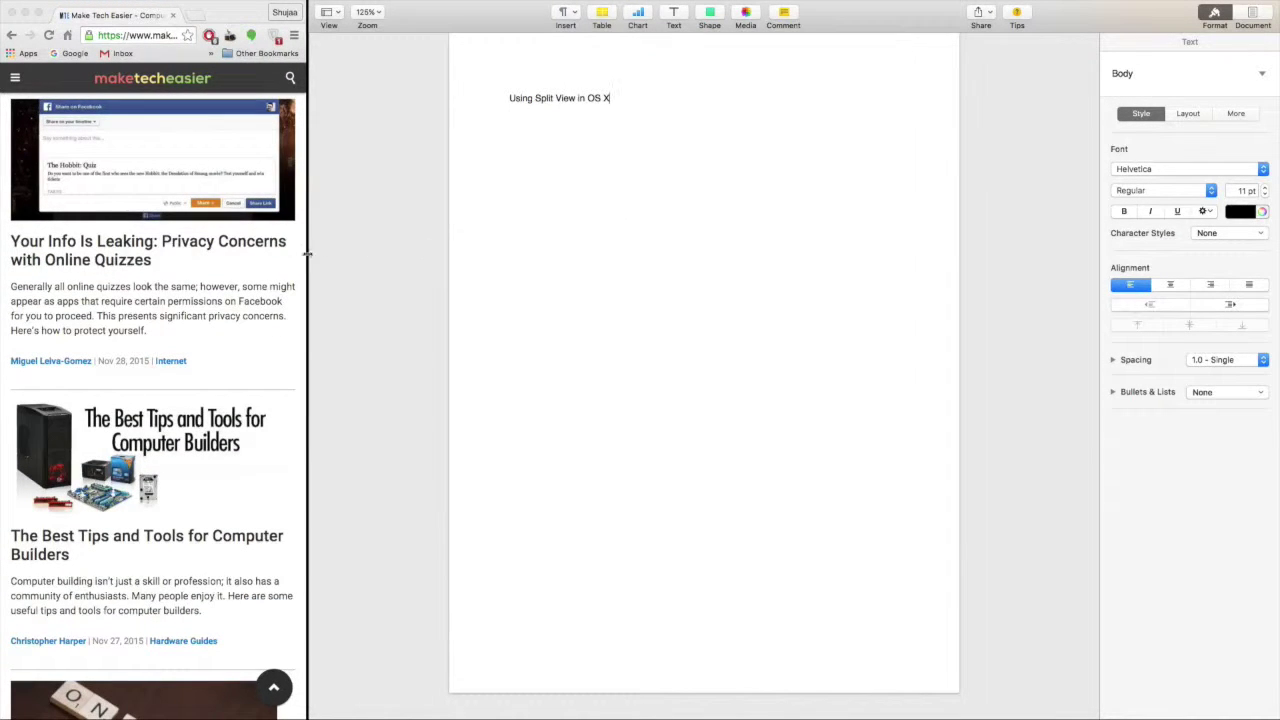
- Widen Chrome's share of the Split View to about 70 percent of the screen and browse the Make Tech Easier homepage
left_click_drag(309, 251, 920, 224)
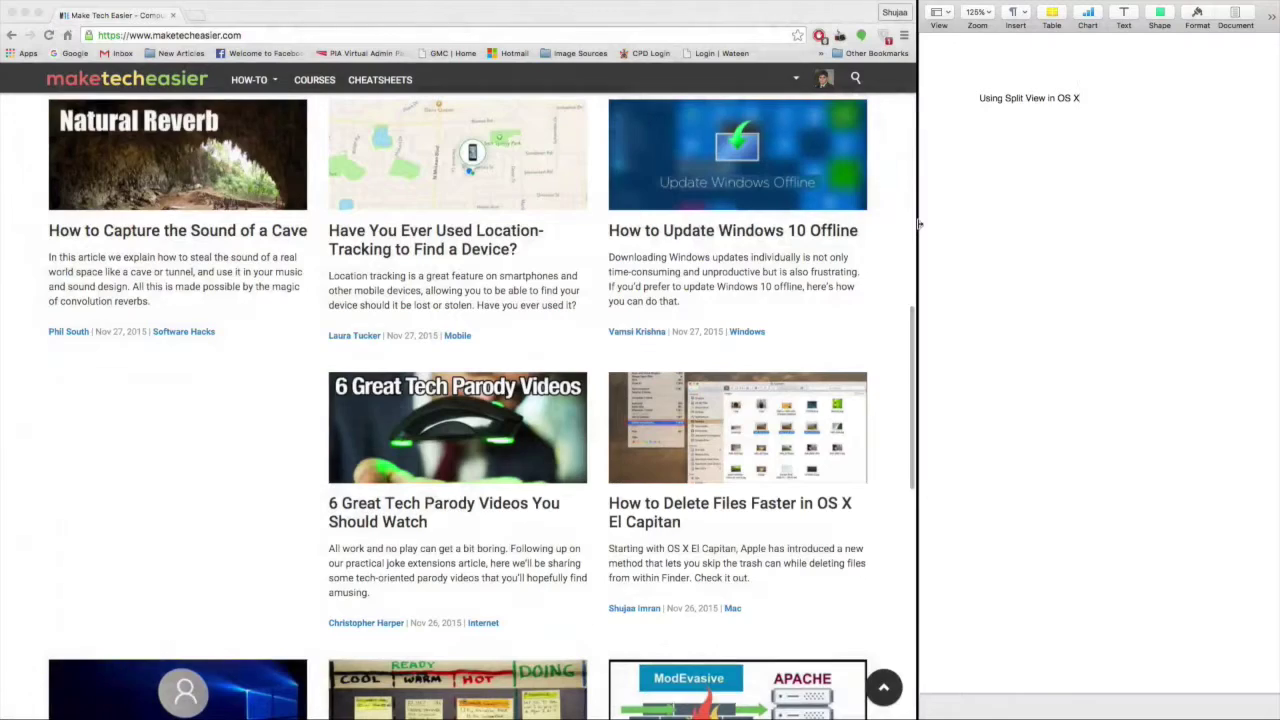
scroll(810, 286, "down", 4)
scroll(810, 286, "down", 9)
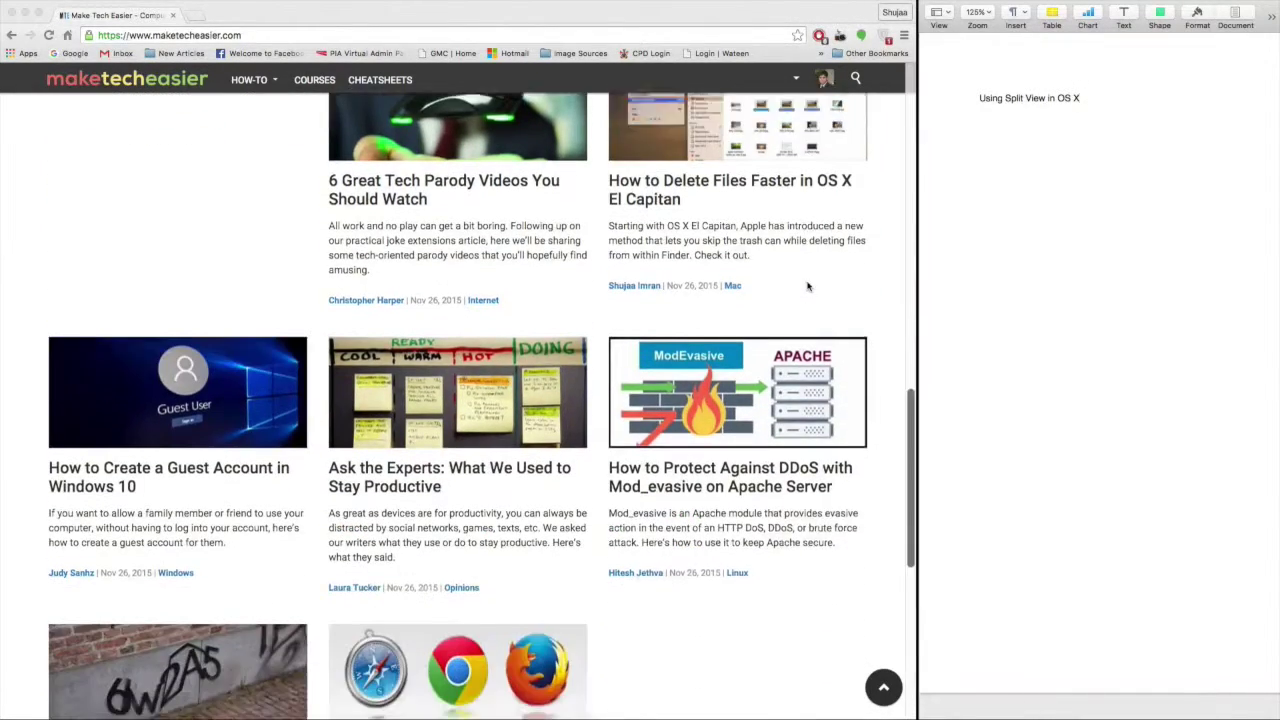
scroll(808, 286, "down", 5)
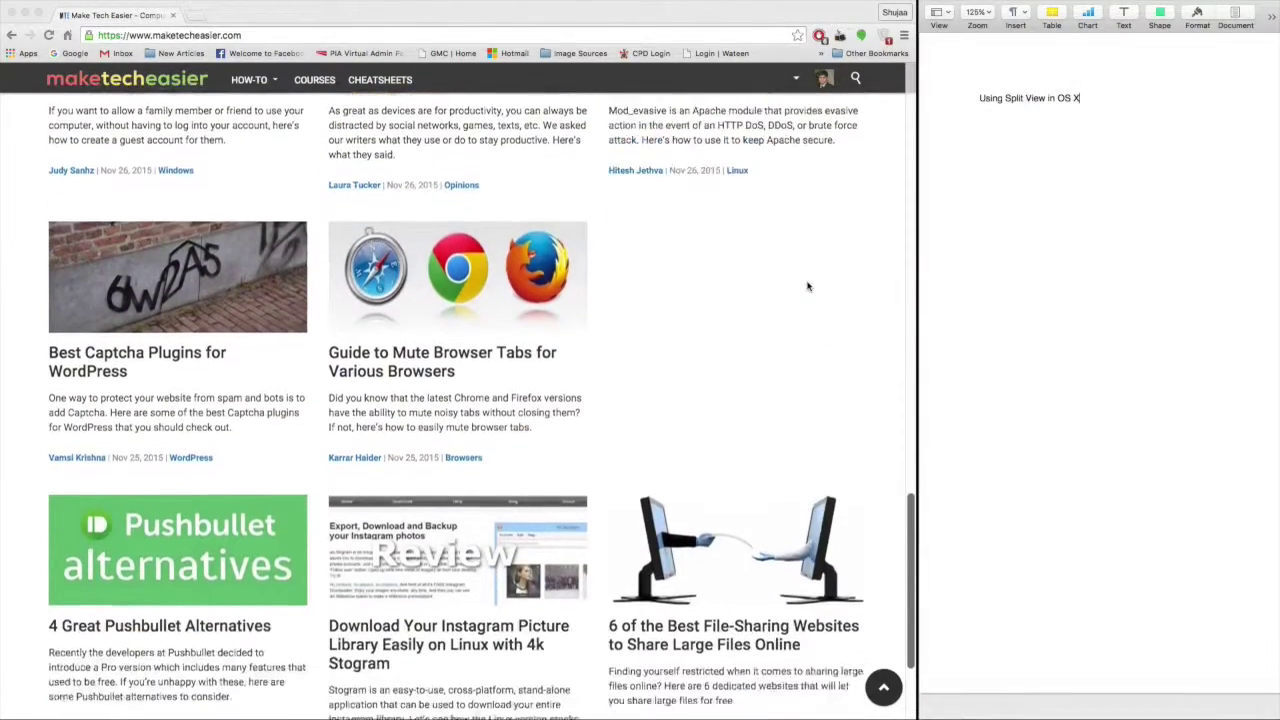
scroll(808, 286, "up", 5)
scroll(808, 287, "up", 20)
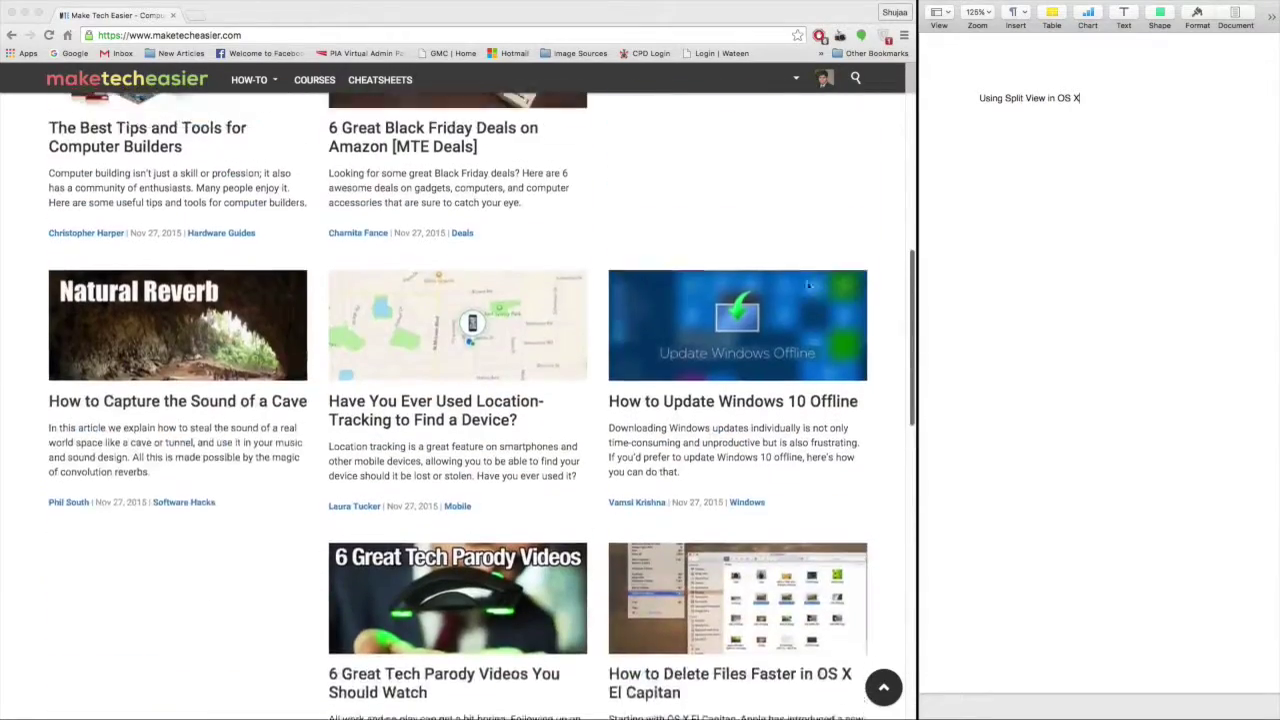
scroll(808, 287, "up", 9)
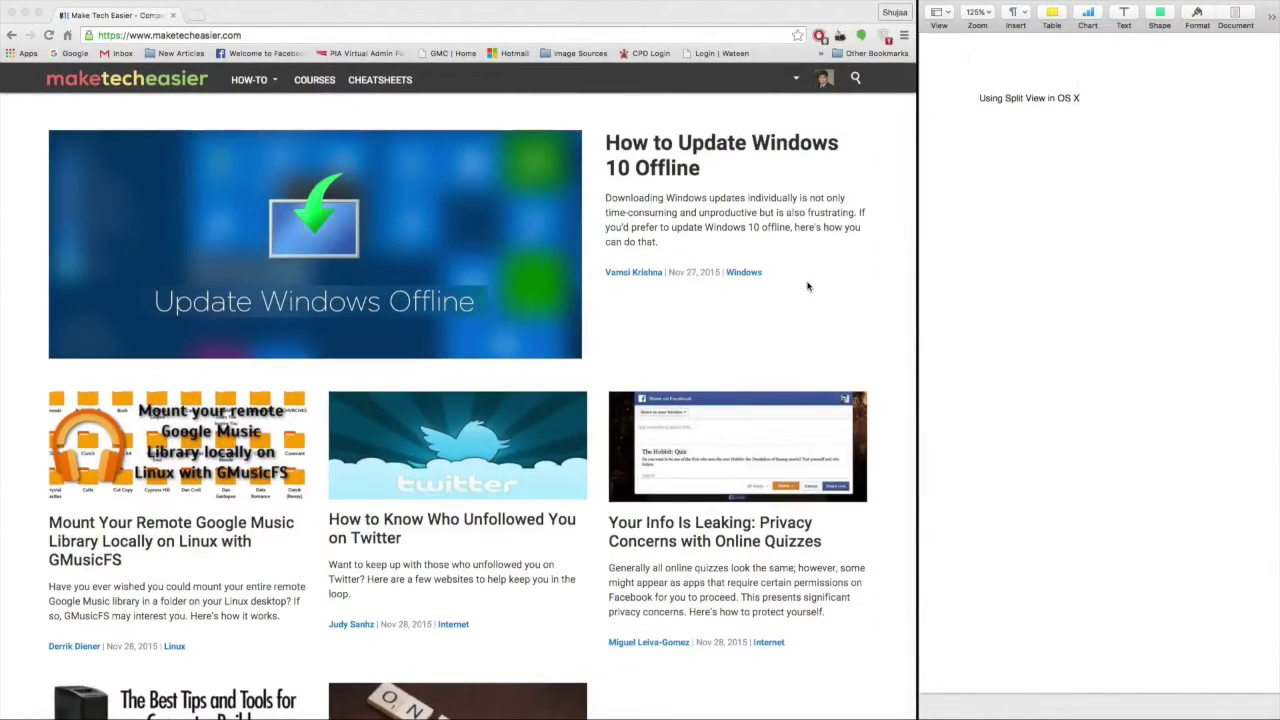
- Use Mission Control to visit Desktop 1 and return to the Google Chrome & Pages space
mouse_move(803, 4)
key("ctrl+Up")
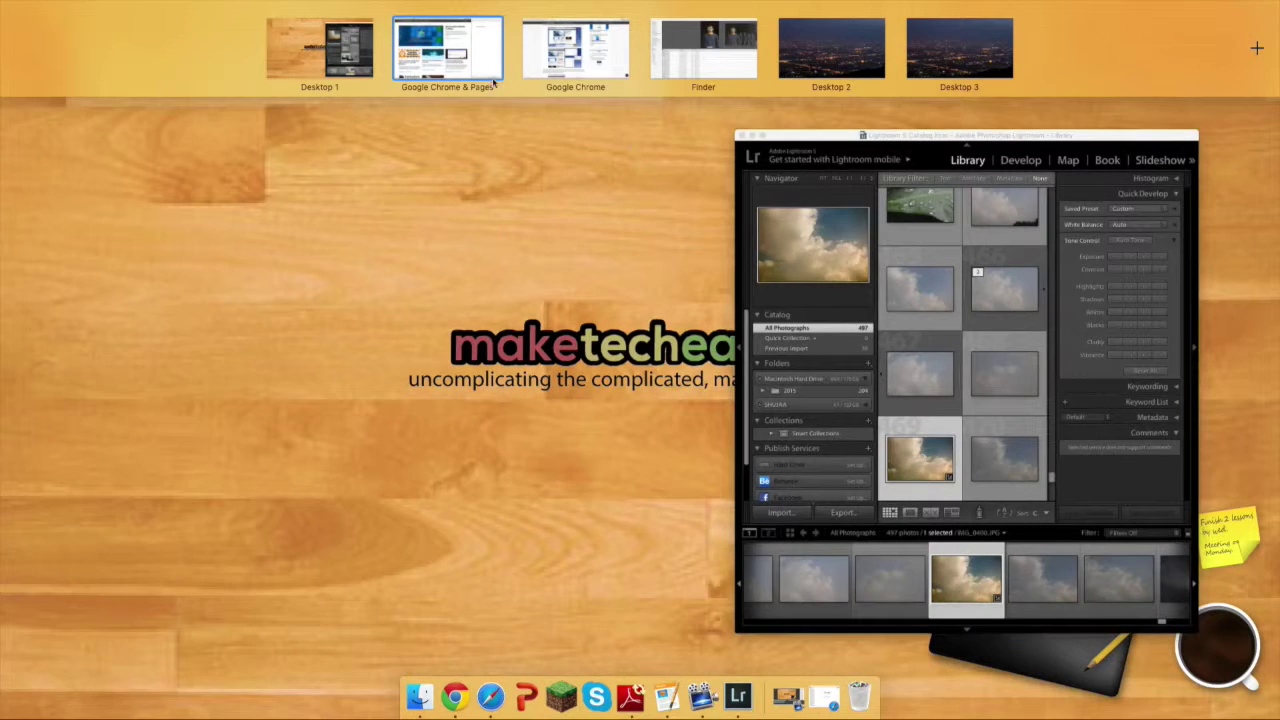
left_click(272, 56)
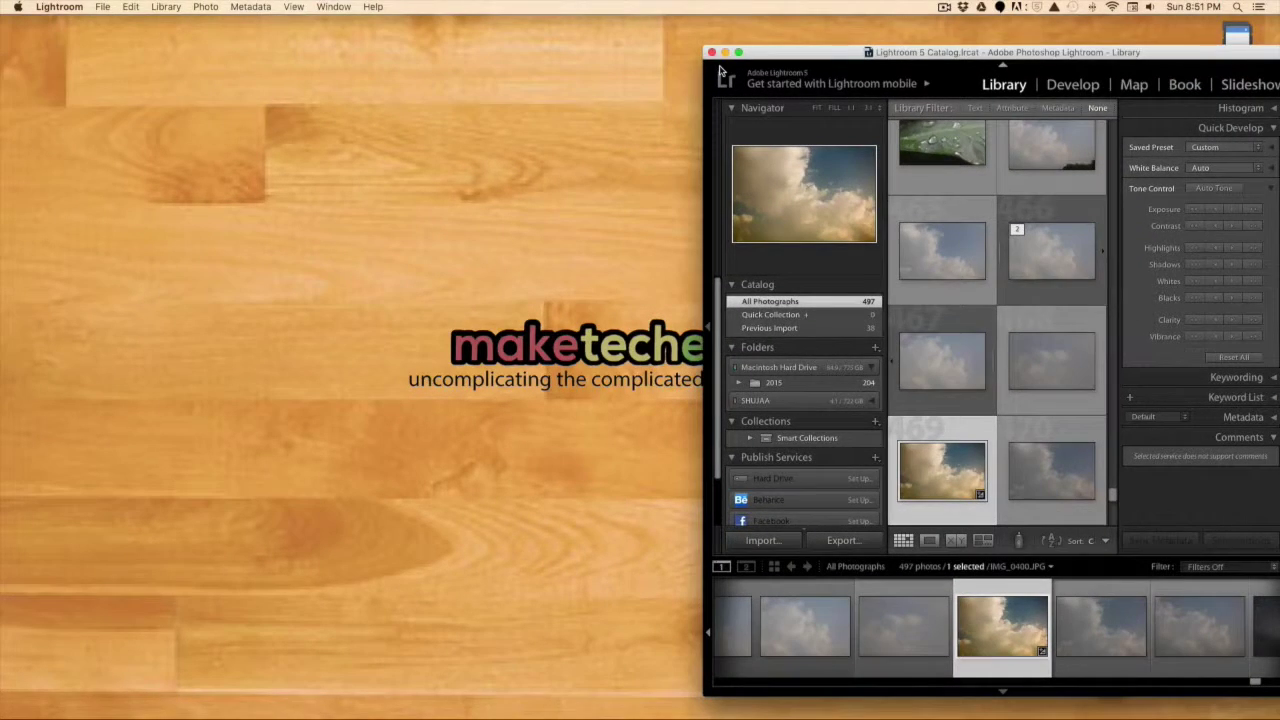
key("ctrl+Up")
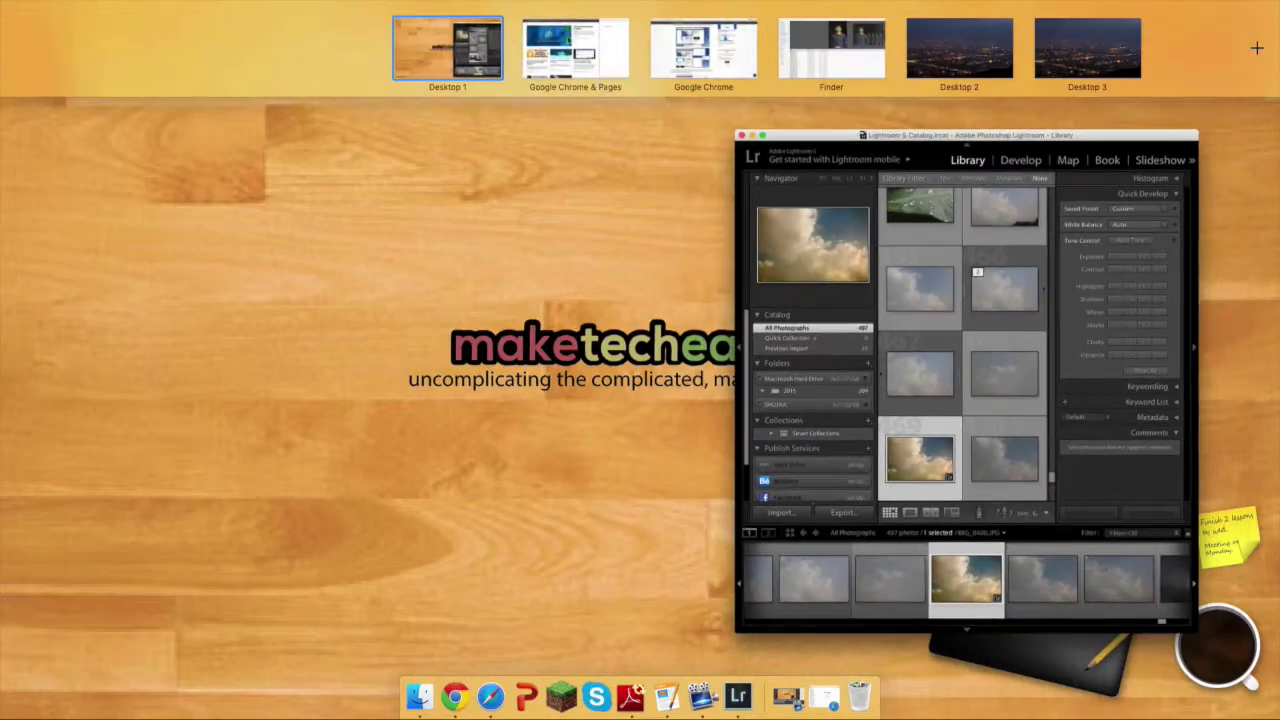
left_click(568, 55)
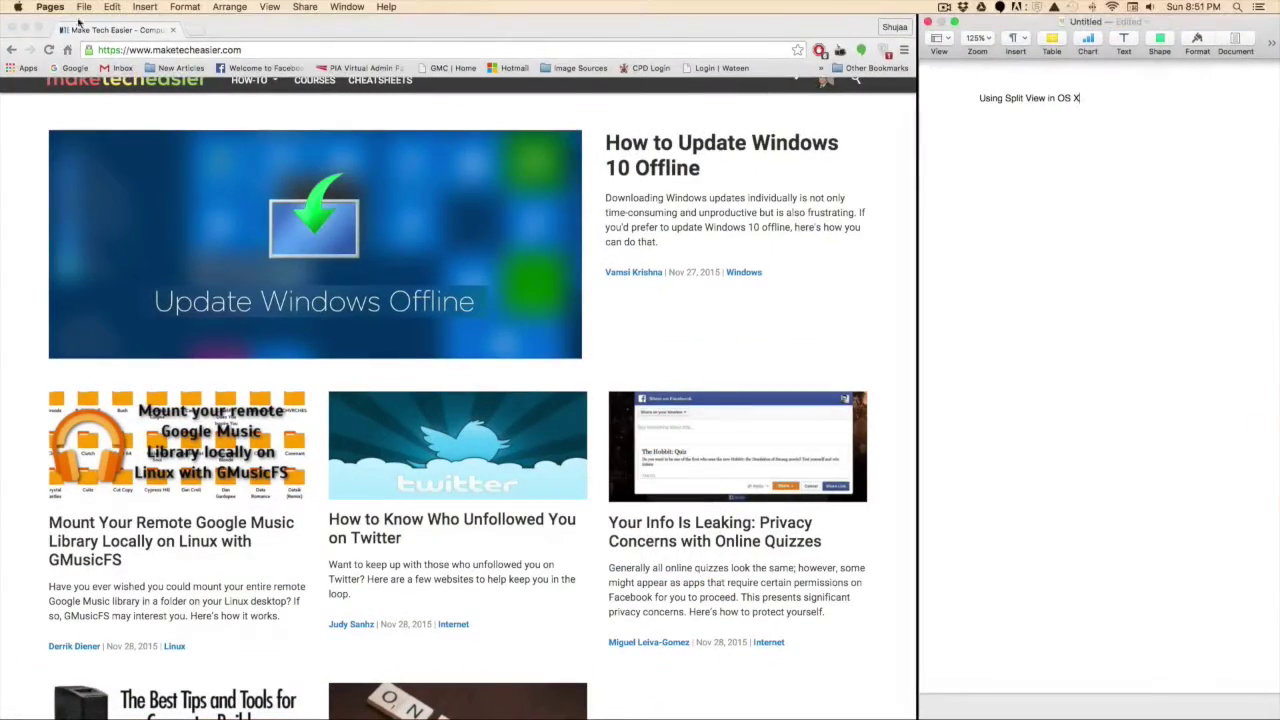
- Take Chrome out of Split View, view Pages in its own full-screen space, and return to Desktop 1
left_click(37, 30)
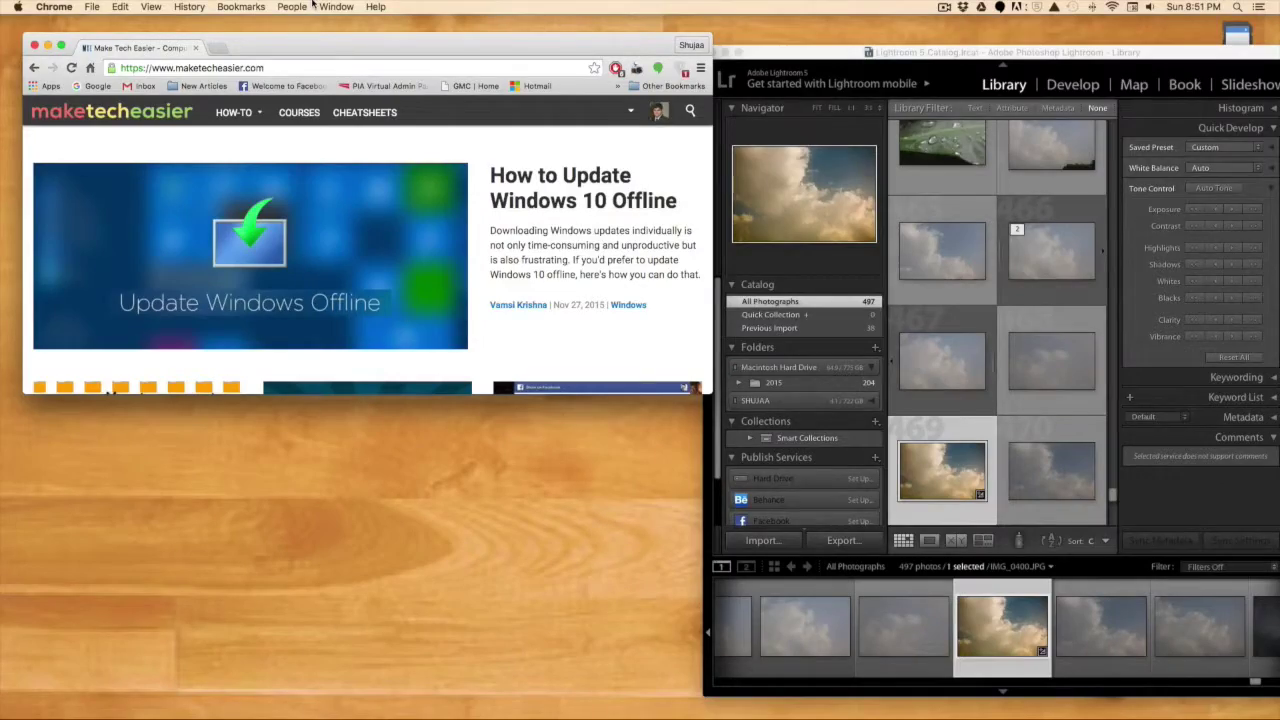
key("ctrl+Up")
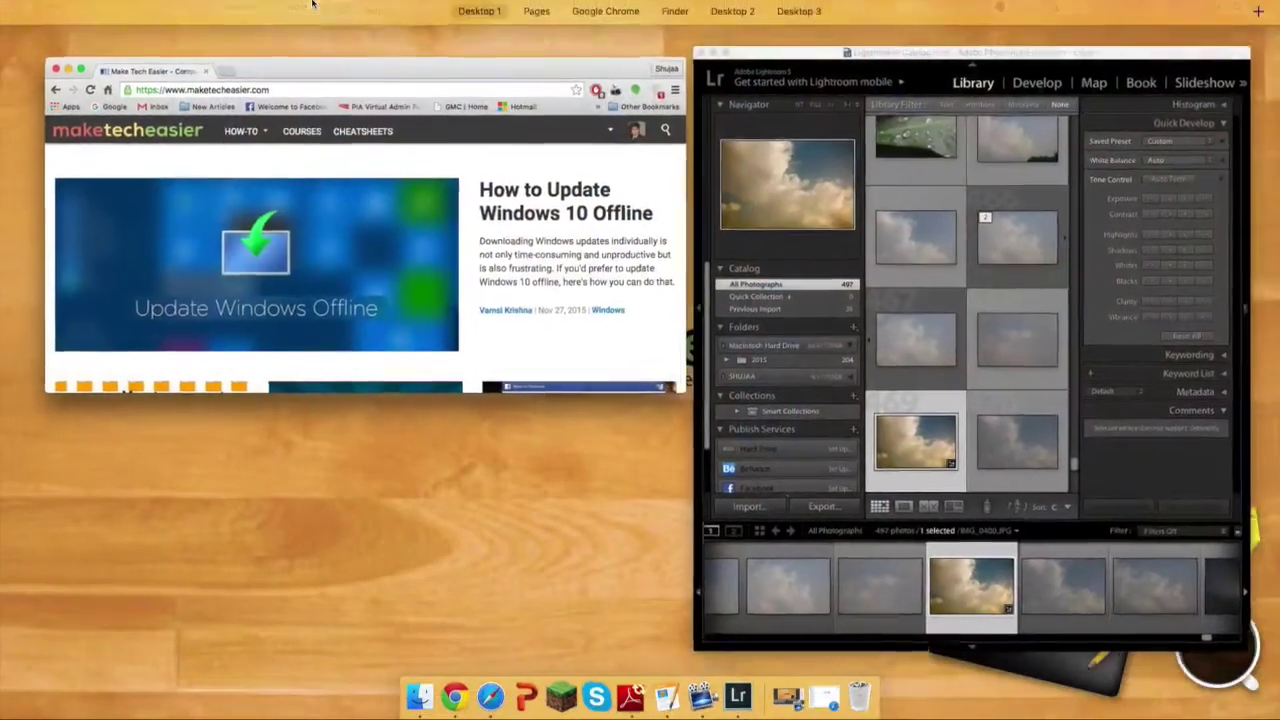
left_click(466, 48)
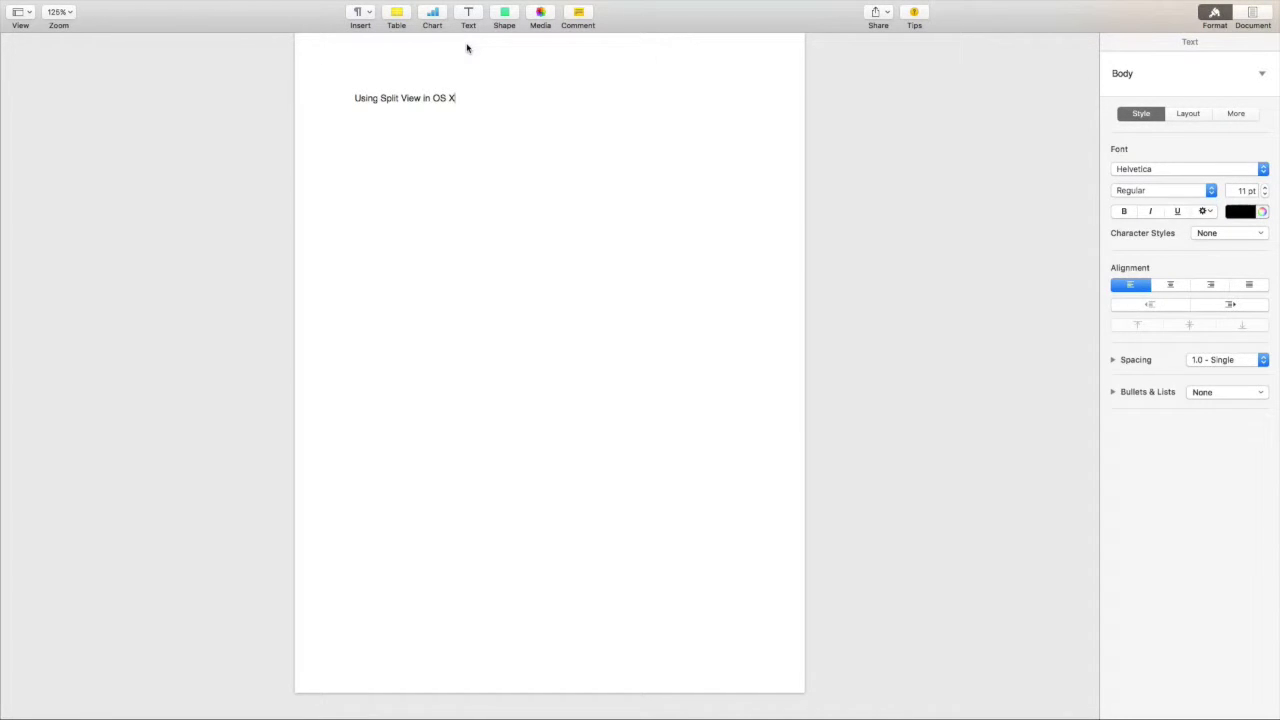
key("ctrl+Left")
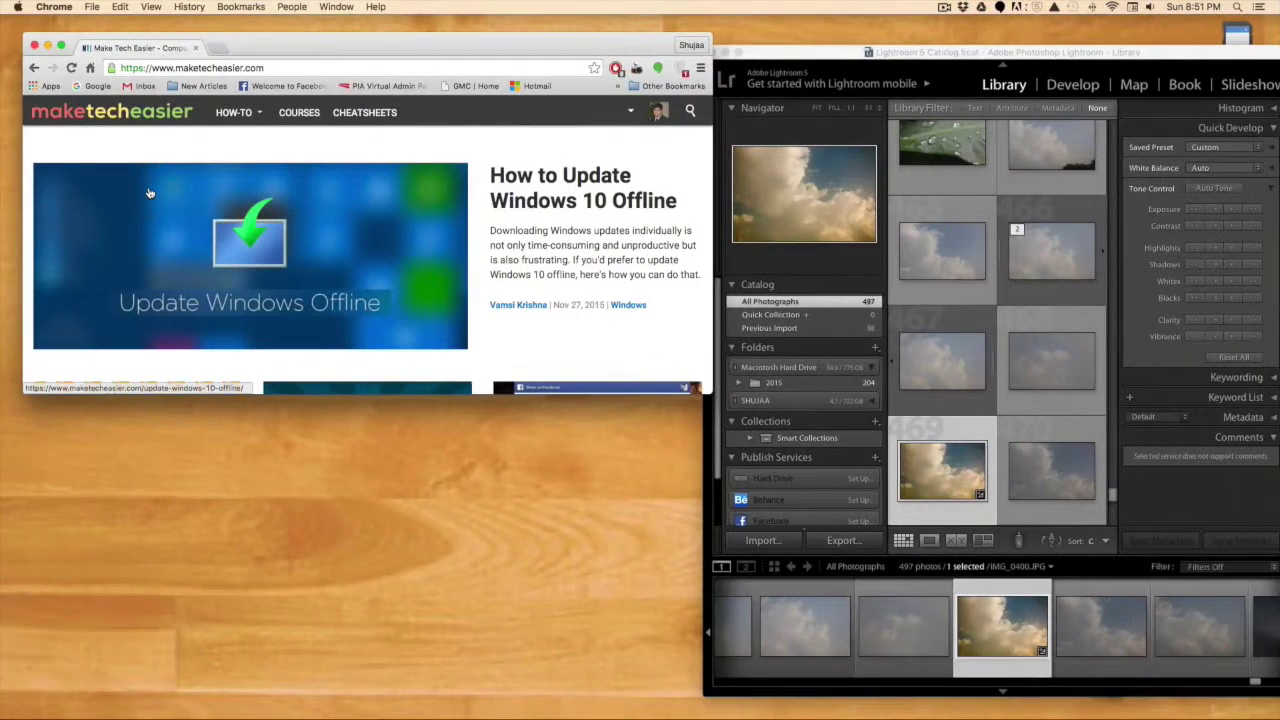
- Minimize the Lightroom and Chrome windows to clear Desktop 1
left_click(760, 58)
left_click(725, 52)
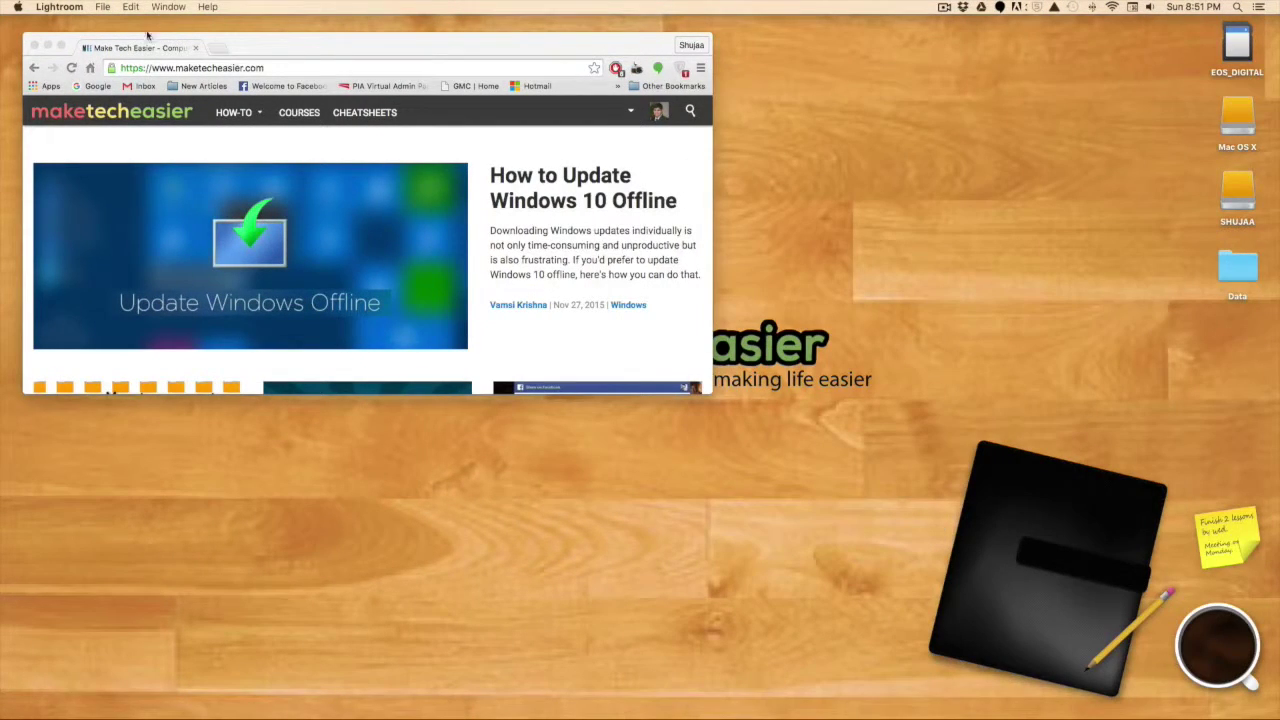
left_click(47, 47)
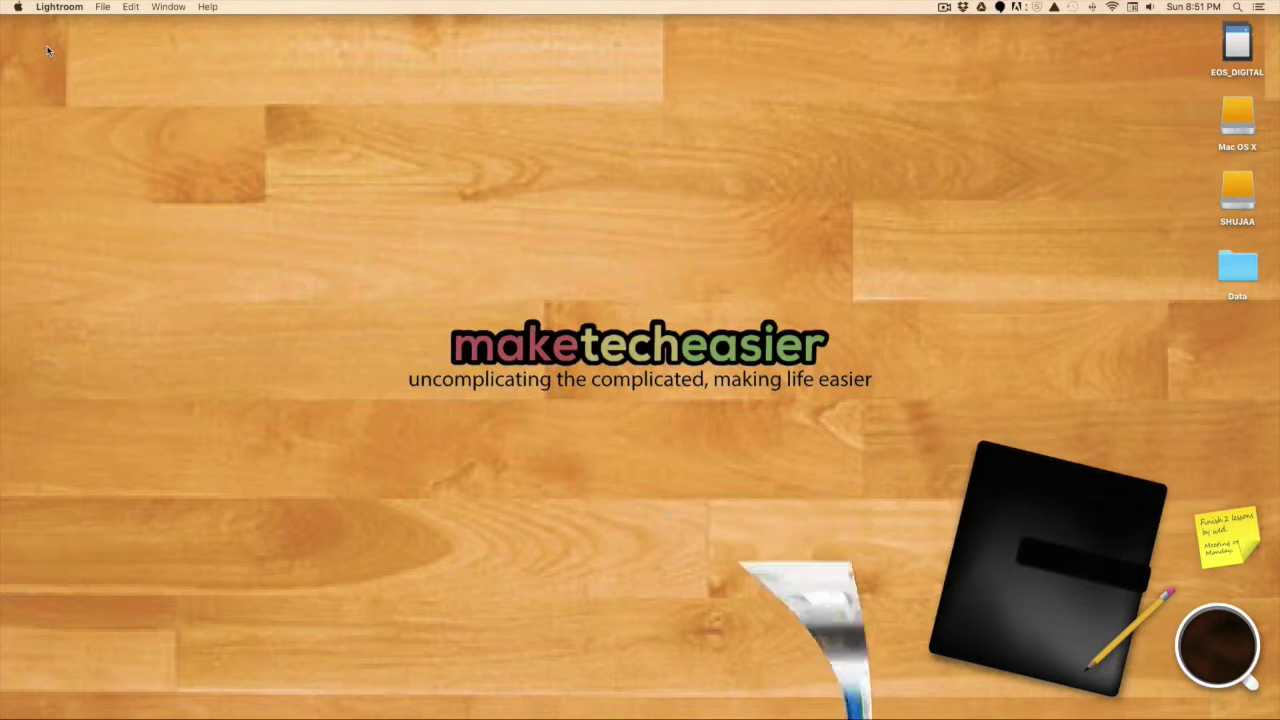